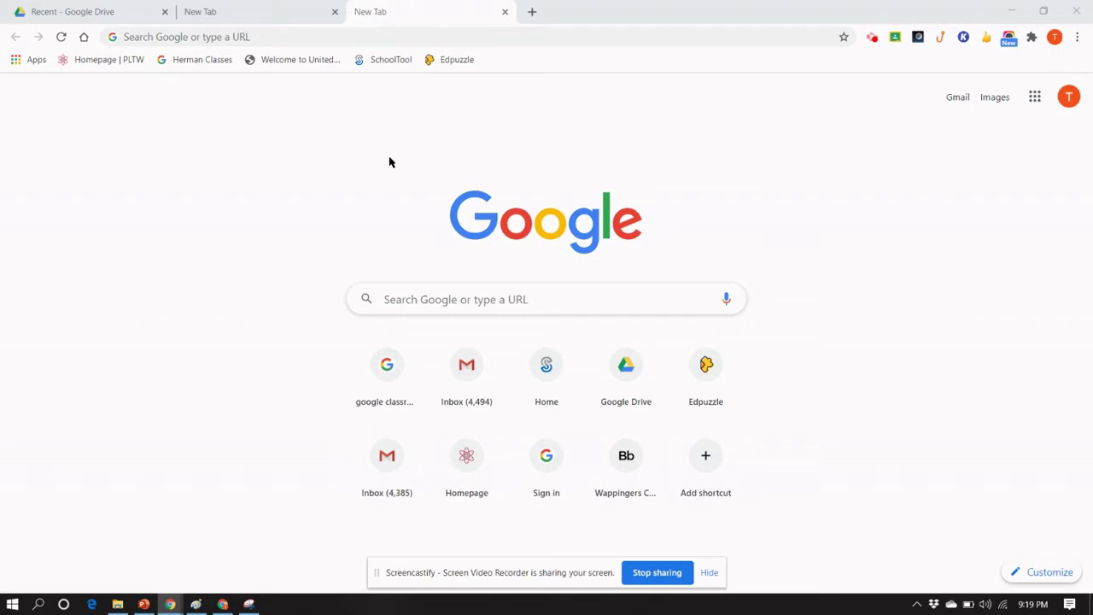
Step: Search Google for 'stellarium online' and open the Stellarium Web Online Star Map result
{"action": "left_click", "coordinate": [270, 14]}
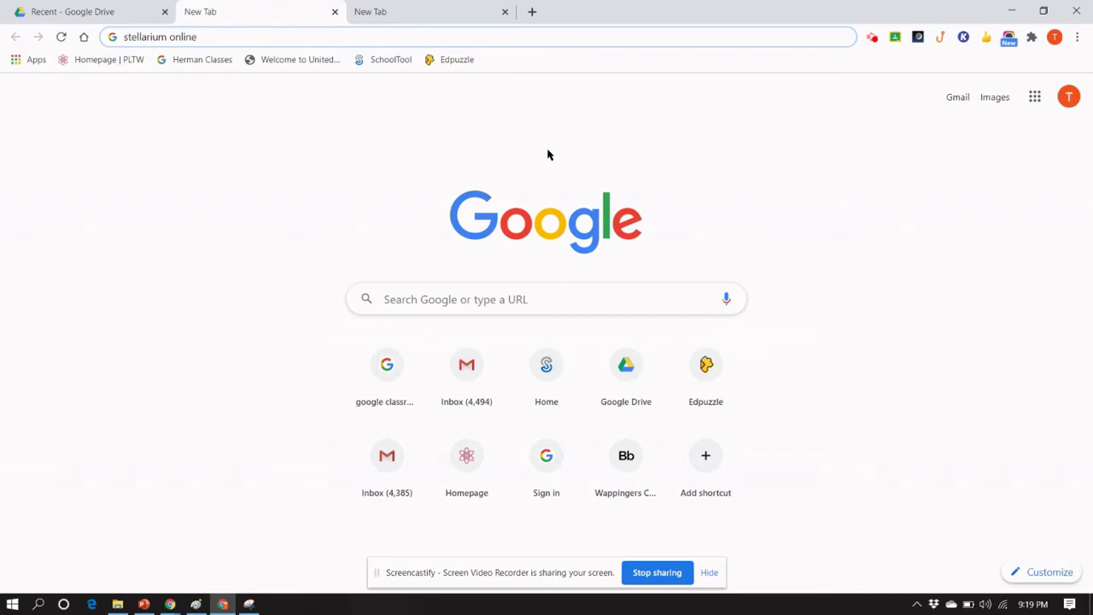
{"action": "key", "text": "Return"}
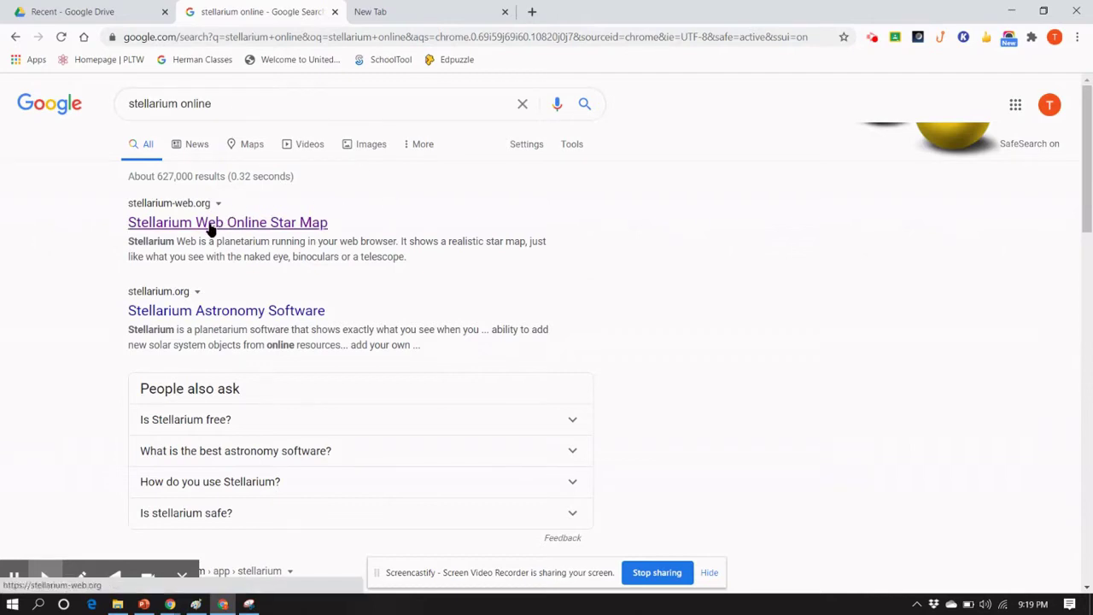
{"action": "left_click", "coordinate": [253, 224]}
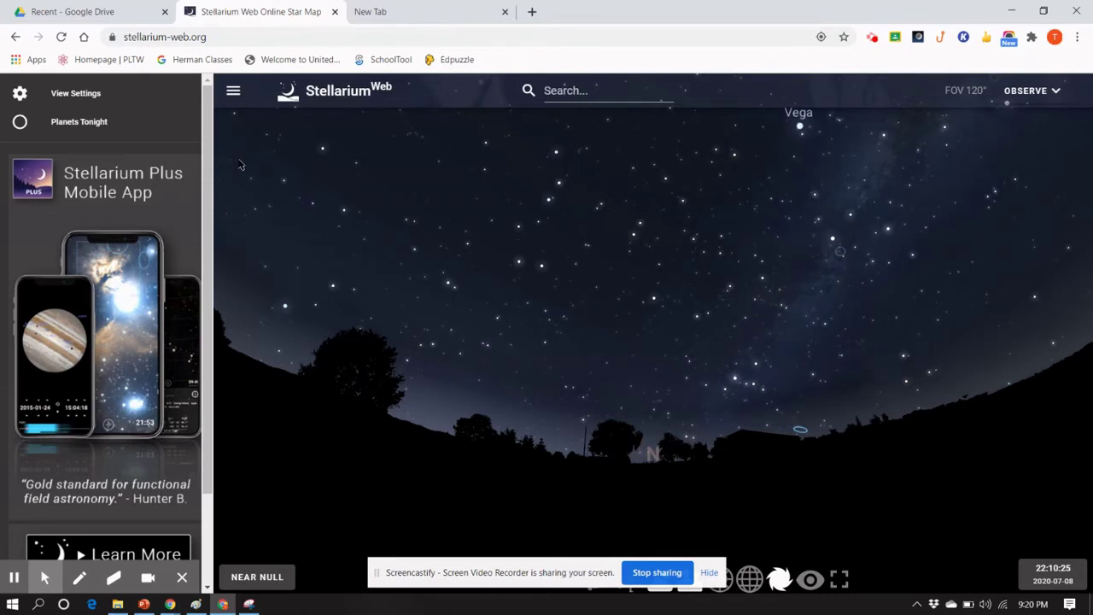
{"action": "left_click", "coordinate": [709, 572]}
{"action": "left_click", "coordinate": [182, 577]}
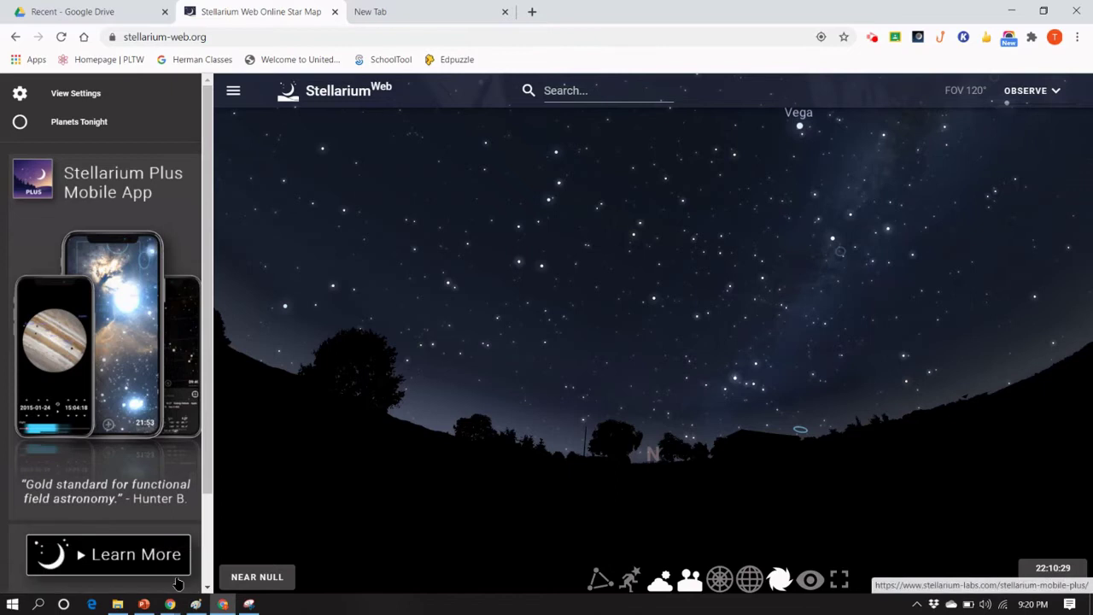
Step: Turn on the meridian line in View Settings
{"action": "left_click", "coordinate": [85, 95]}
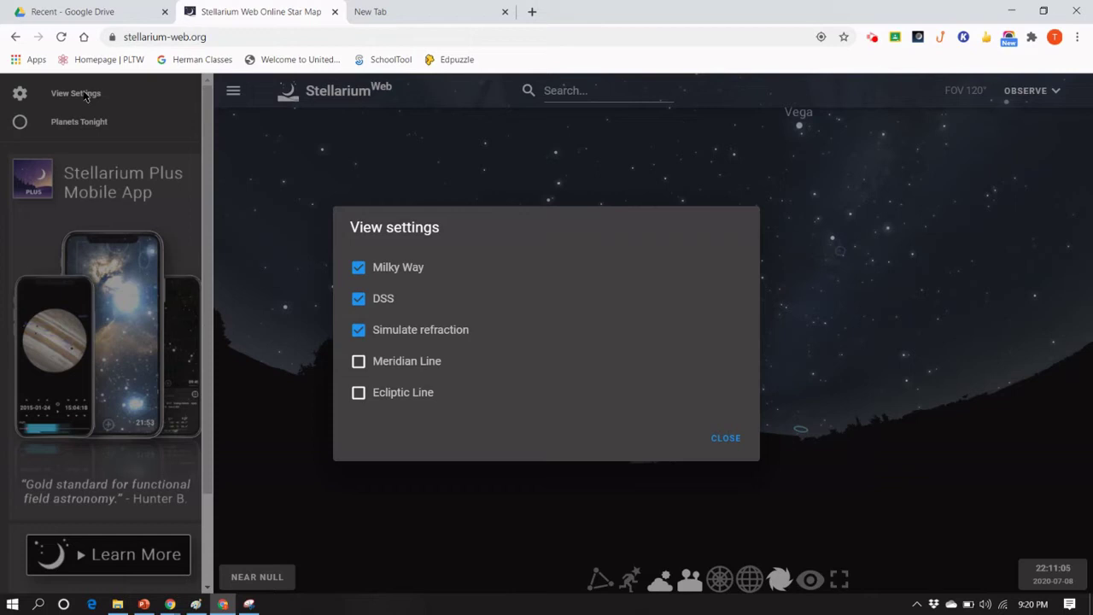
{"action": "left_click", "coordinate": [359, 362]}
{"action": "left_click", "coordinate": [722, 438]}
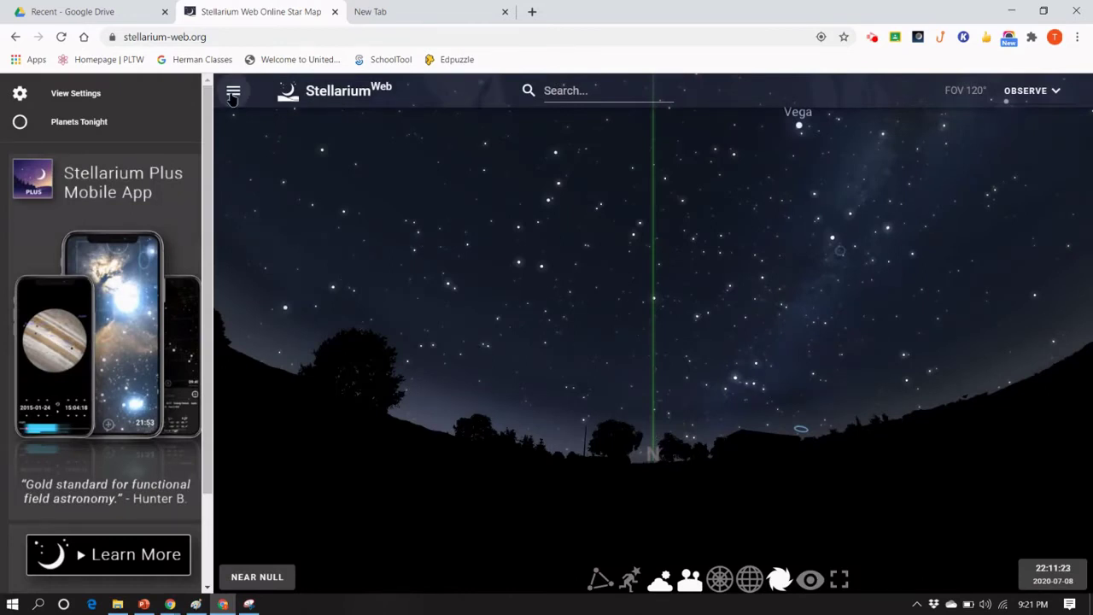
Step: Turn the meridian line back off and close the side menu
{"action": "left_click", "coordinate": [89, 93]}
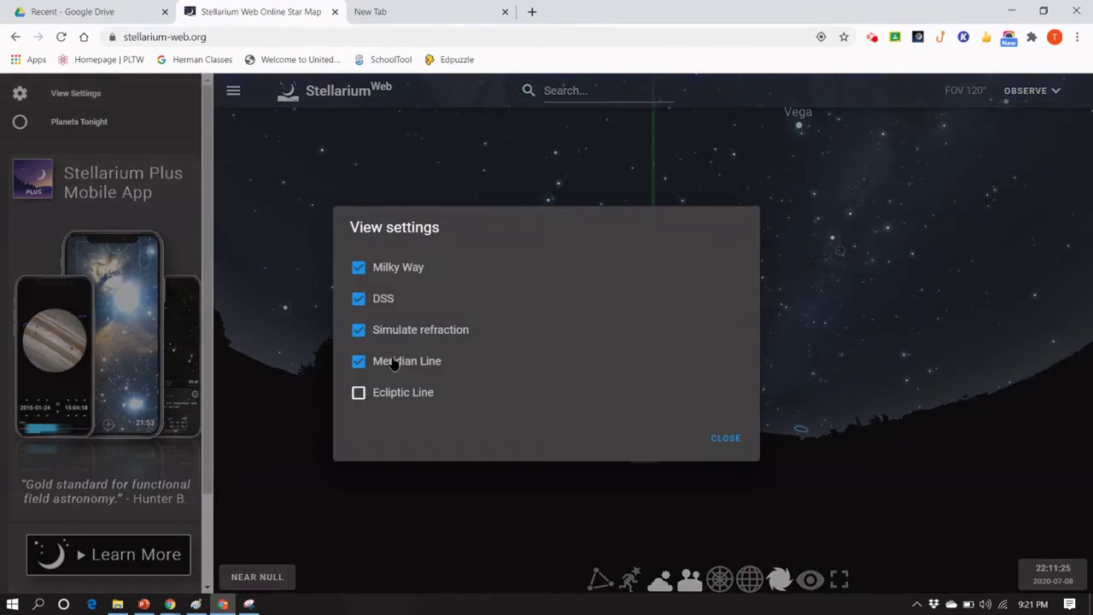
{"action": "left_click", "coordinate": [358, 362]}
{"action": "left_click", "coordinate": [232, 91]}
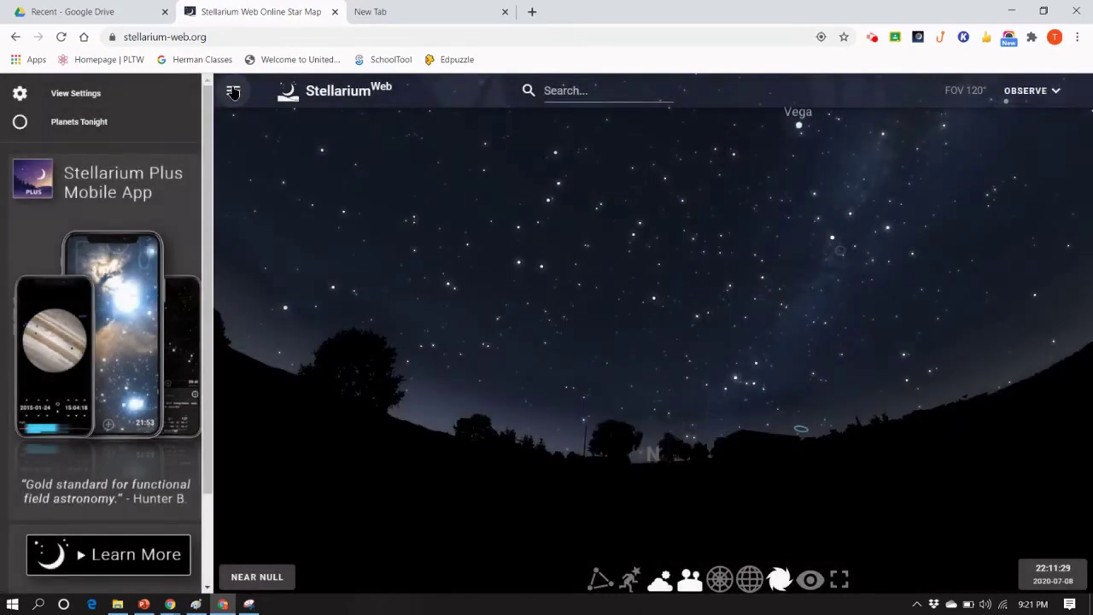
{"action": "left_click", "coordinate": [232, 91]}
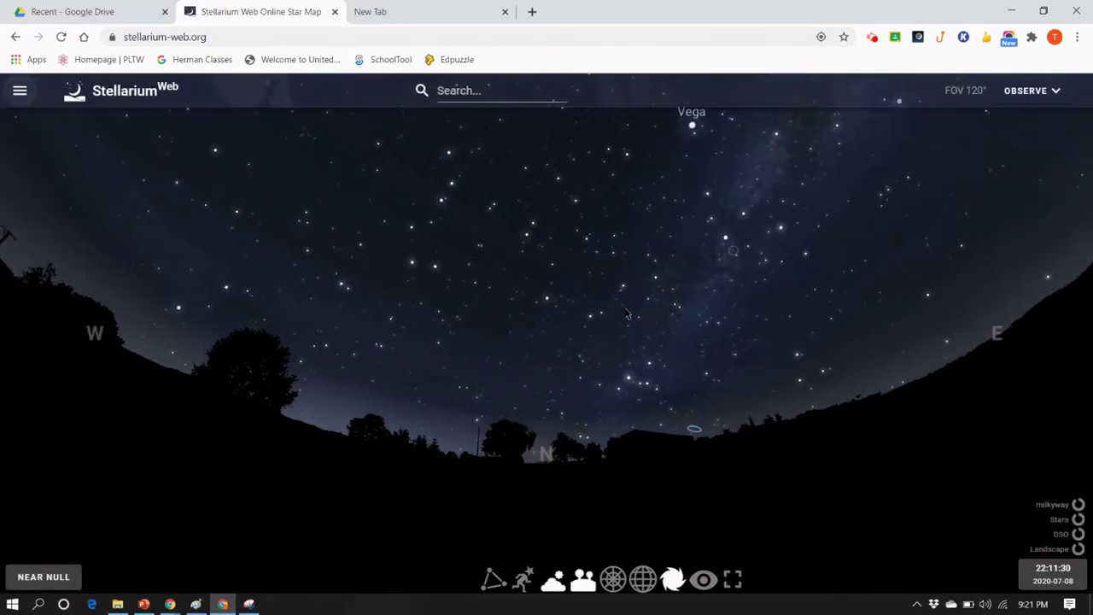
Step: Show the sky map full screen and rotate the view west until Arcturus appears
{"action": "left_click", "coordinate": [732, 579]}
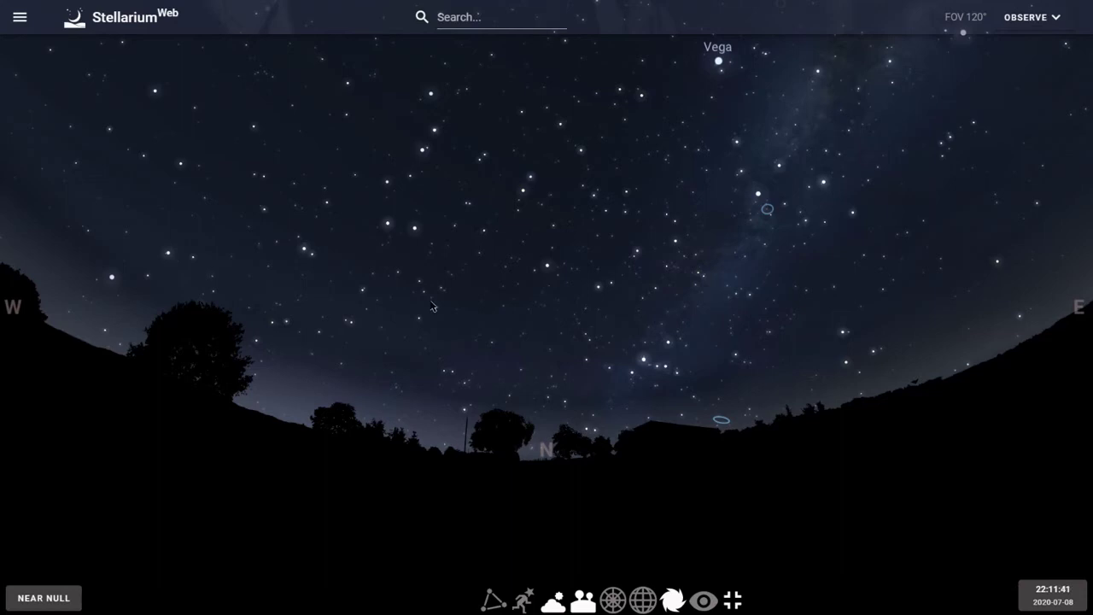
{"action": "left_click", "coordinate": [373, 223]}
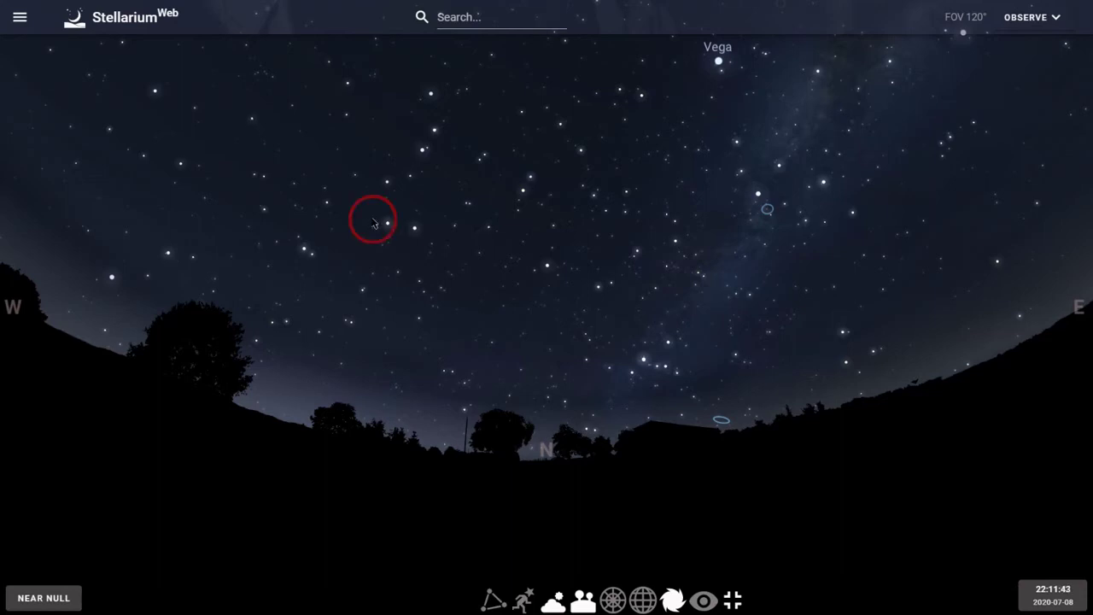
{"action": "left_click_drag", "start_coordinate": [373, 222], "coordinate": [746, 270]}
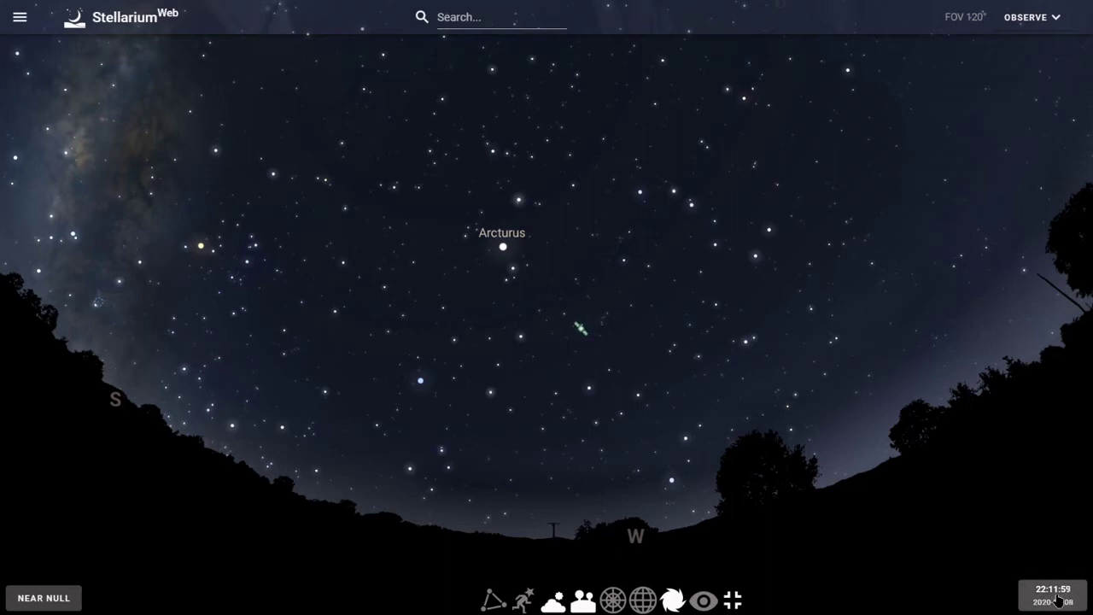
Step: Reset the sky clock to real time, 21:22 on 2020-07-08
{"action": "left_click", "coordinate": [1057, 600]}
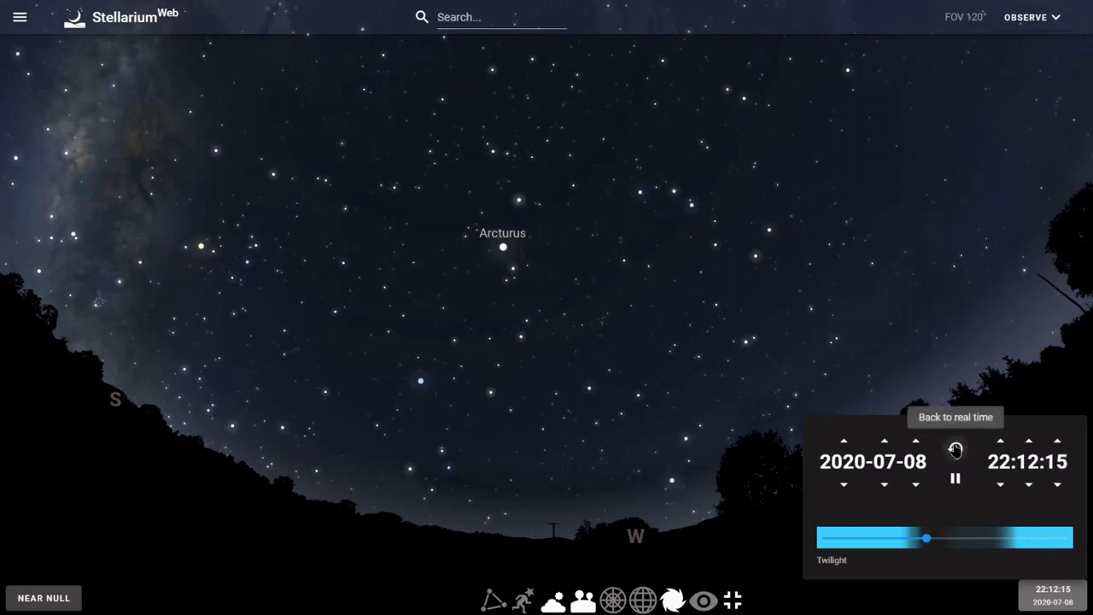
{"action": "left_click", "coordinate": [956, 450]}
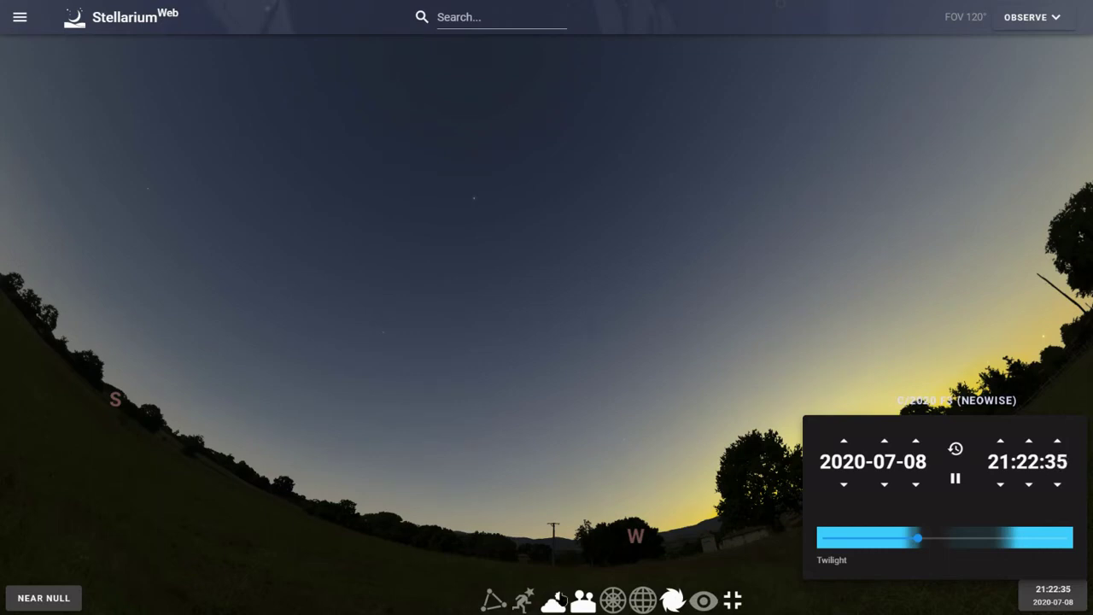
Step: Turn off the atmosphere and pause time at 21:22:52
{"action": "left_click", "coordinate": [554, 604]}
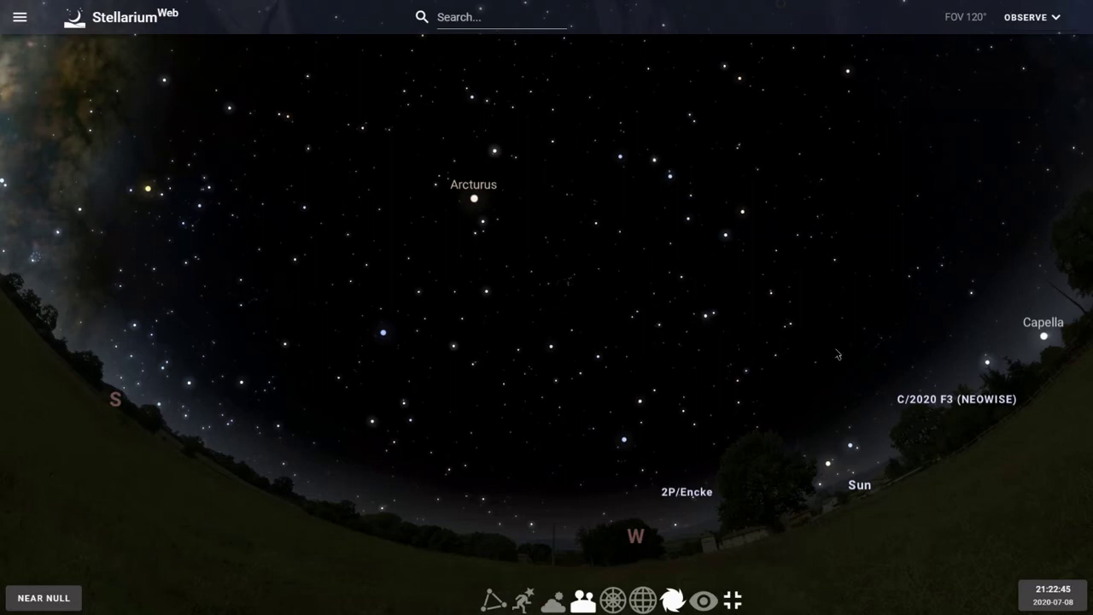
{"action": "left_click", "coordinate": [1052, 596]}
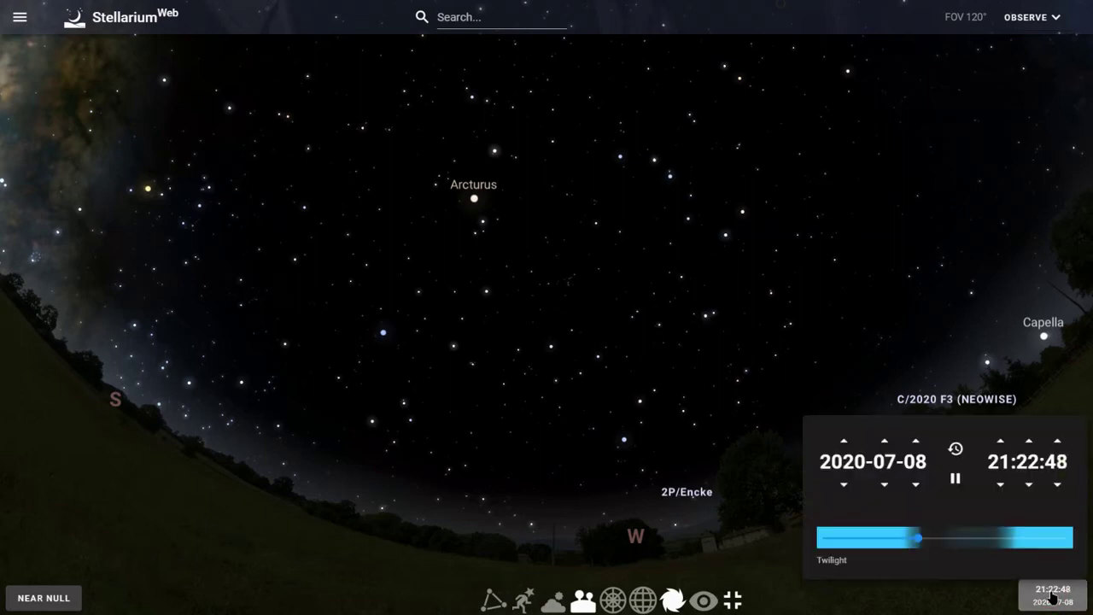
{"action": "left_click", "coordinate": [955, 480]}
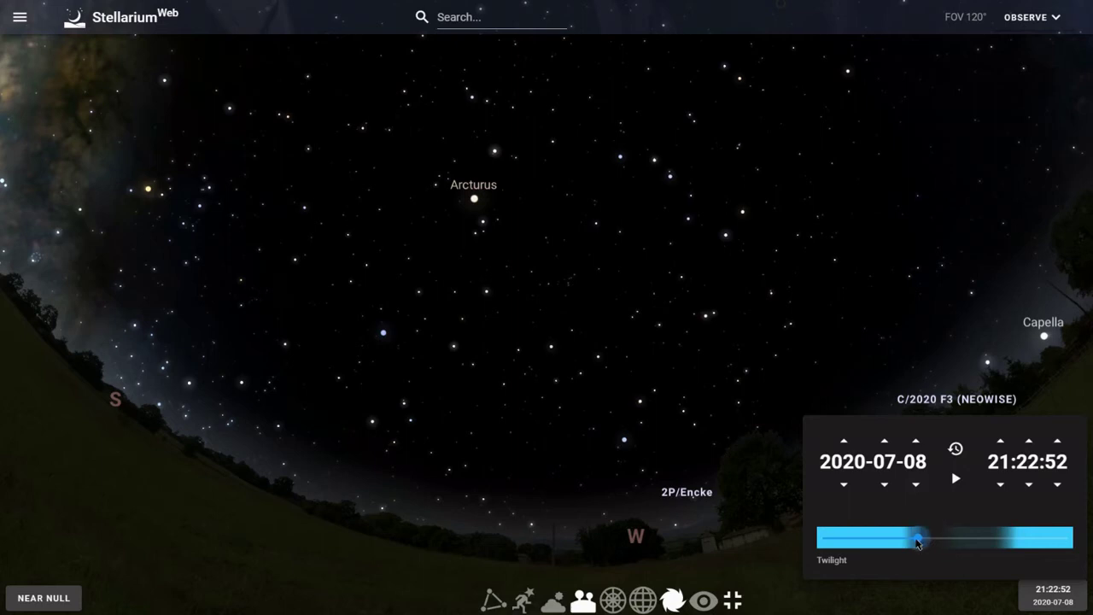
Step: Set the sky time to 11:59:00 on 2020-07-09 and turn the view to face north
{"action": "left_click_drag", "start_coordinate": [918, 542], "coordinate": [1077, 540]}
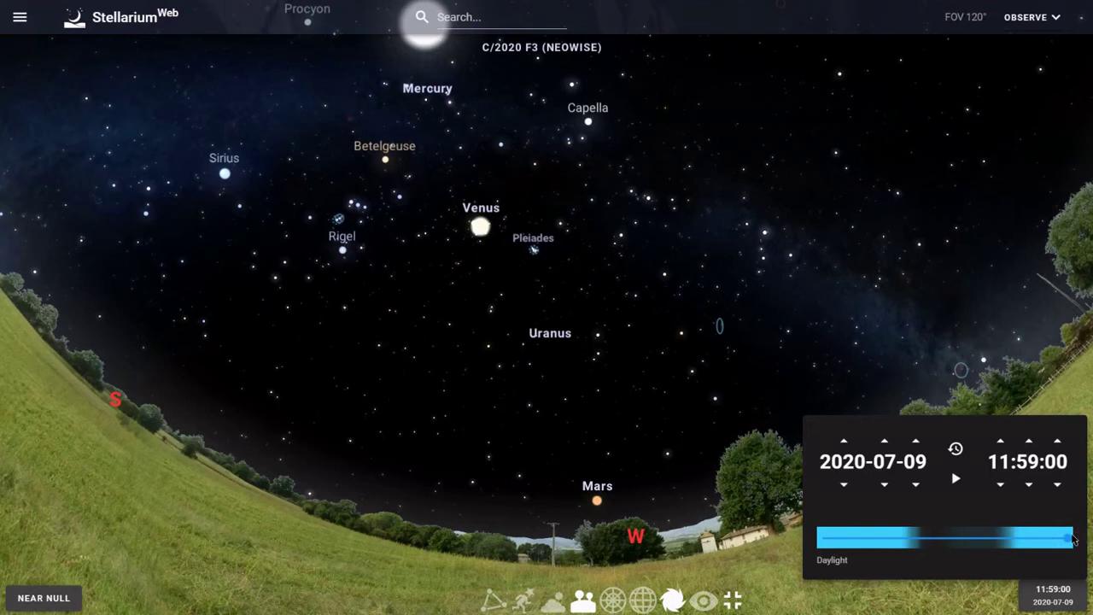
{"action": "left_click_drag", "start_coordinate": [764, 367], "coordinate": [307, 351]}
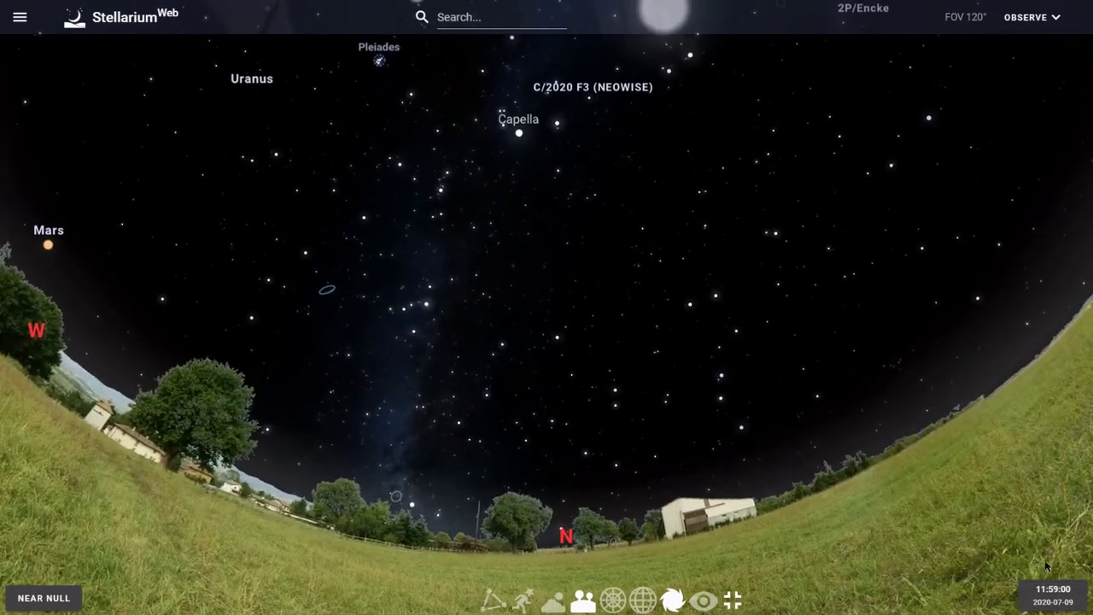
{"action": "left_click", "coordinate": [1049, 604]}
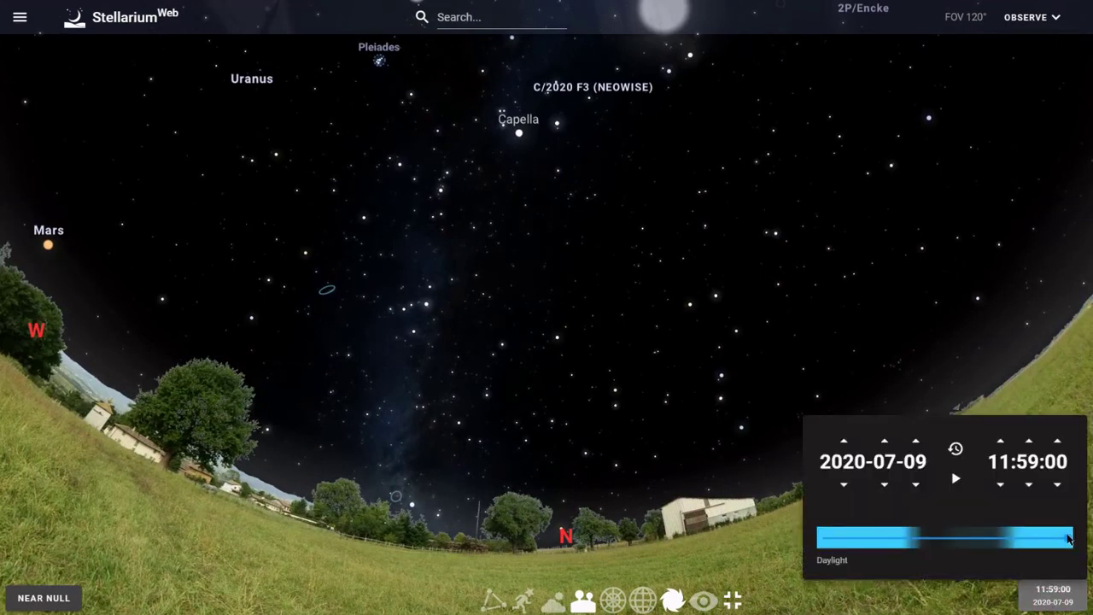
{"action": "mouse_move", "coordinate": [1069, 541]}
{"action": "left_mouse_down"}
{"action": "mouse_move", "coordinate": [822, 538]}
{"action": "mouse_move", "coordinate": [982, 537]}
{"action": "mouse_move", "coordinate": [1039, 524]}
{"action": "mouse_move", "coordinate": [1050, 535]}
{"action": "left_mouse_up"}
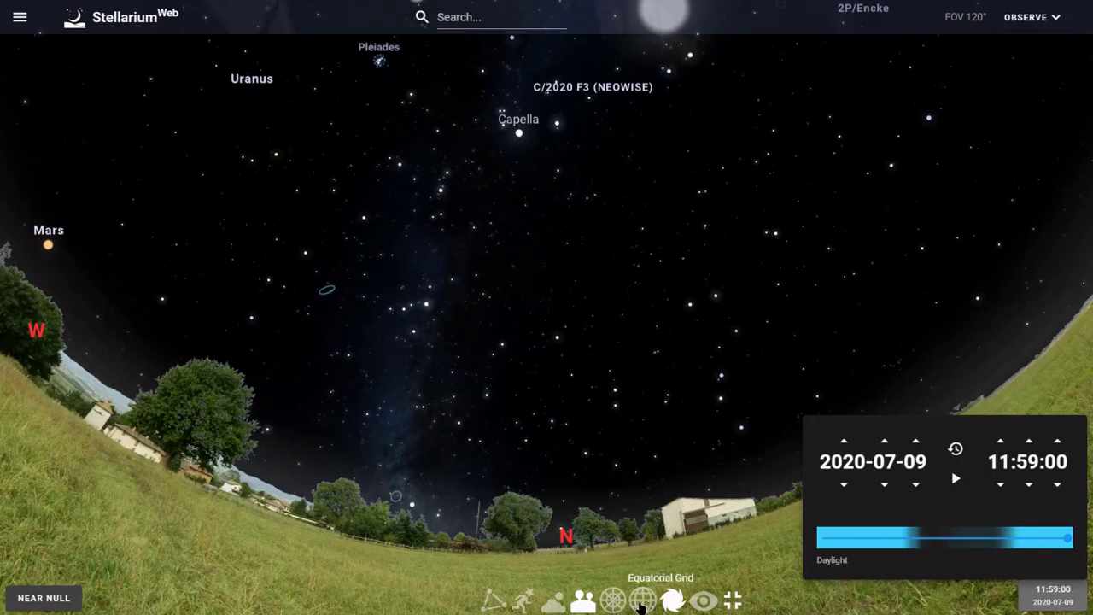
Step: Overlay the equatorial grid and lower the view toward the northern horizon
{"action": "left_click", "coordinate": [645, 606]}
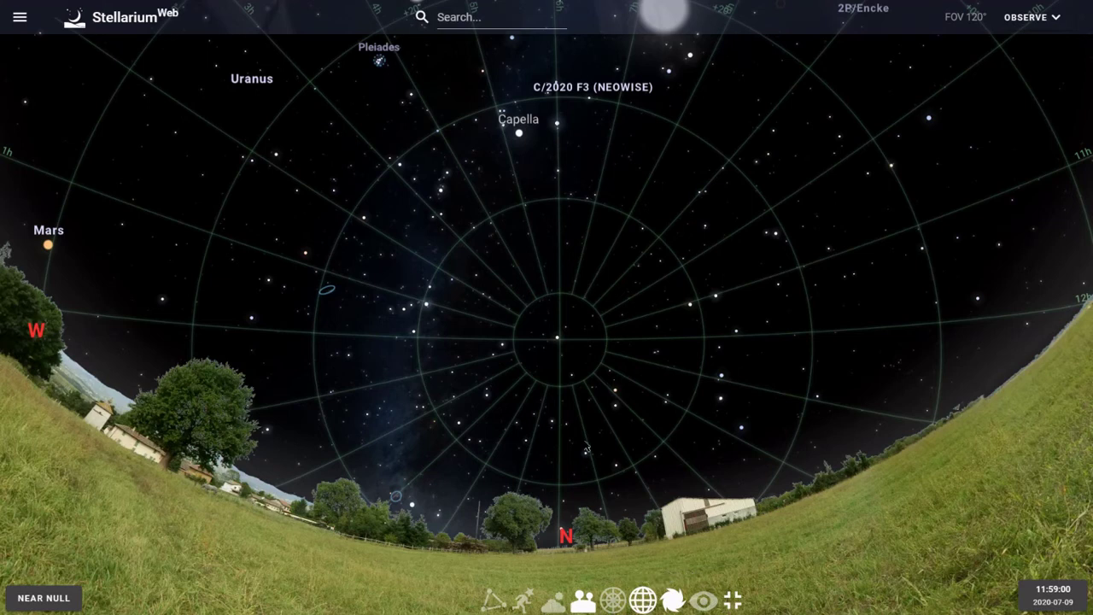
{"action": "left_click_drag", "start_coordinate": [578, 442], "coordinate": [535, 324]}
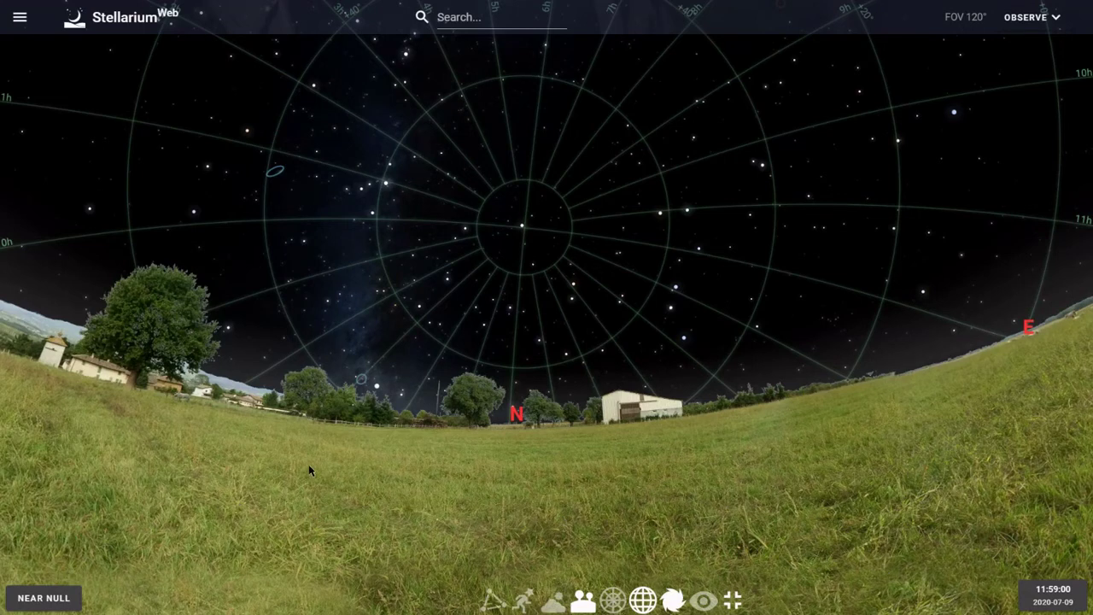
Step: Open the observing location settings and zoom the map out to the wider region
{"action": "left_click", "coordinate": [38, 596]}
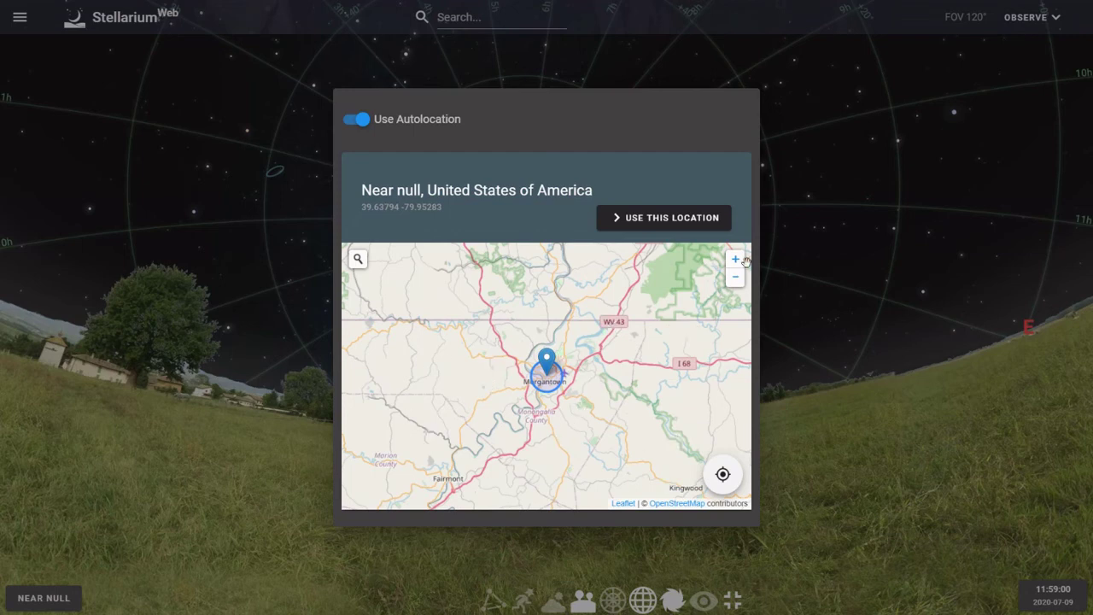
{"action": "left_click", "coordinate": [358, 261]}
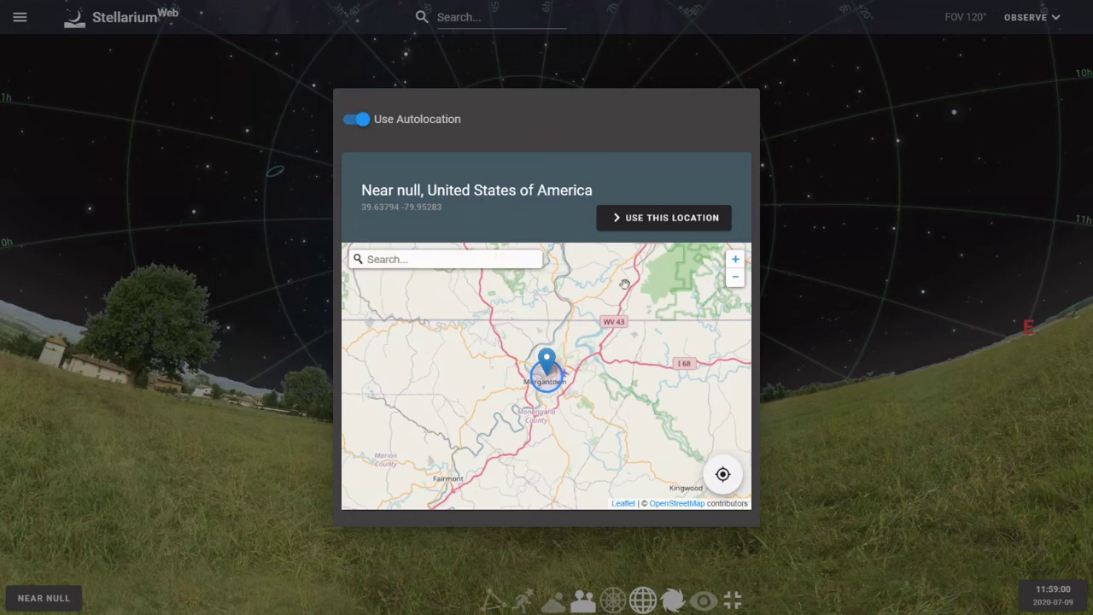
{"action": "left_click", "coordinate": [735, 284]}
{"action": "left_click", "coordinate": [737, 283]}
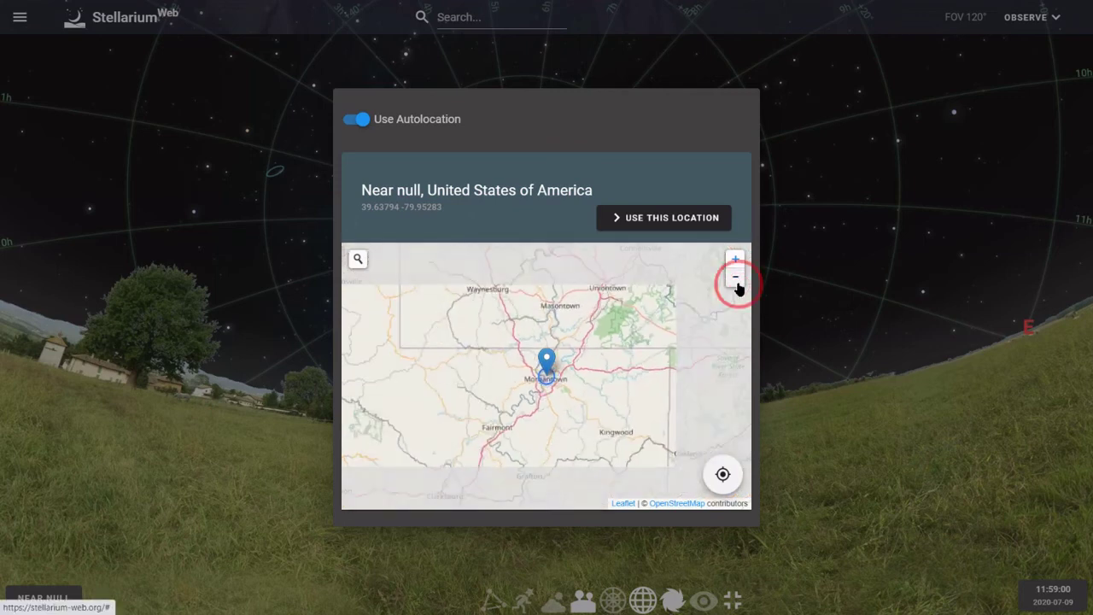
{"action": "left_click", "coordinate": [737, 283]}
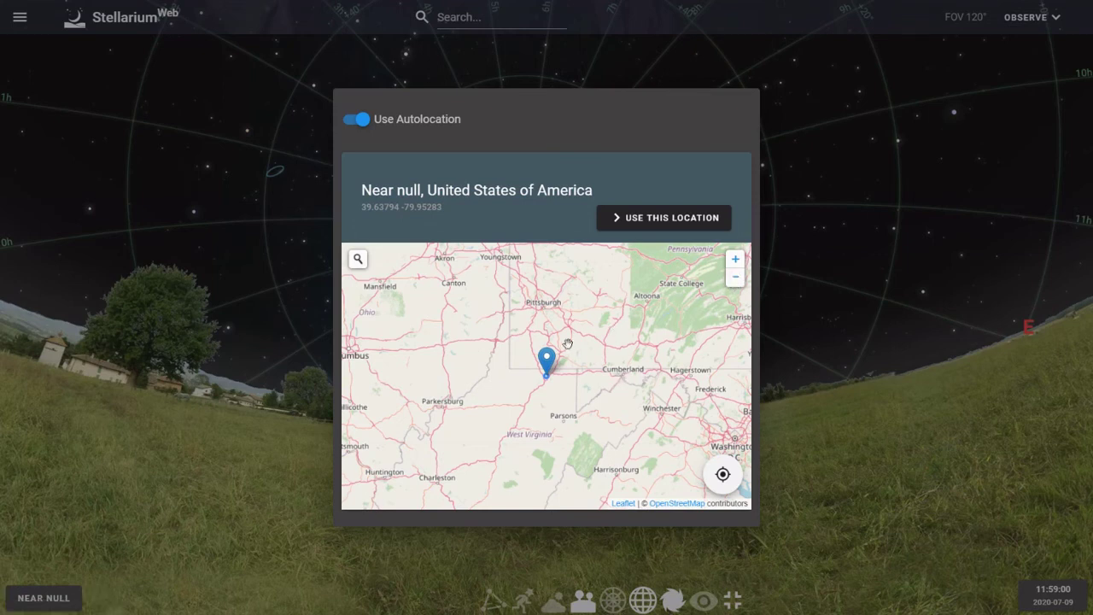
Step: Move the observer marker to Cumberland, then back near Morgantown, and close the location window
{"action": "left_click_drag", "start_coordinate": [547, 353], "coordinate": [624, 361]}
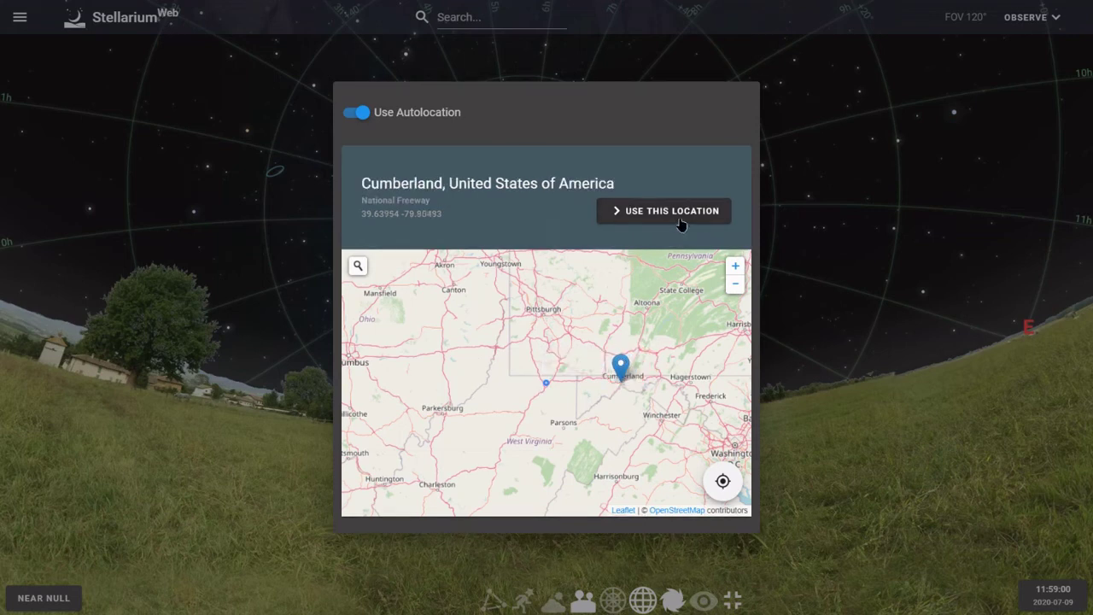
{"action": "left_click_drag", "start_coordinate": [623, 367], "coordinate": [541, 366]}
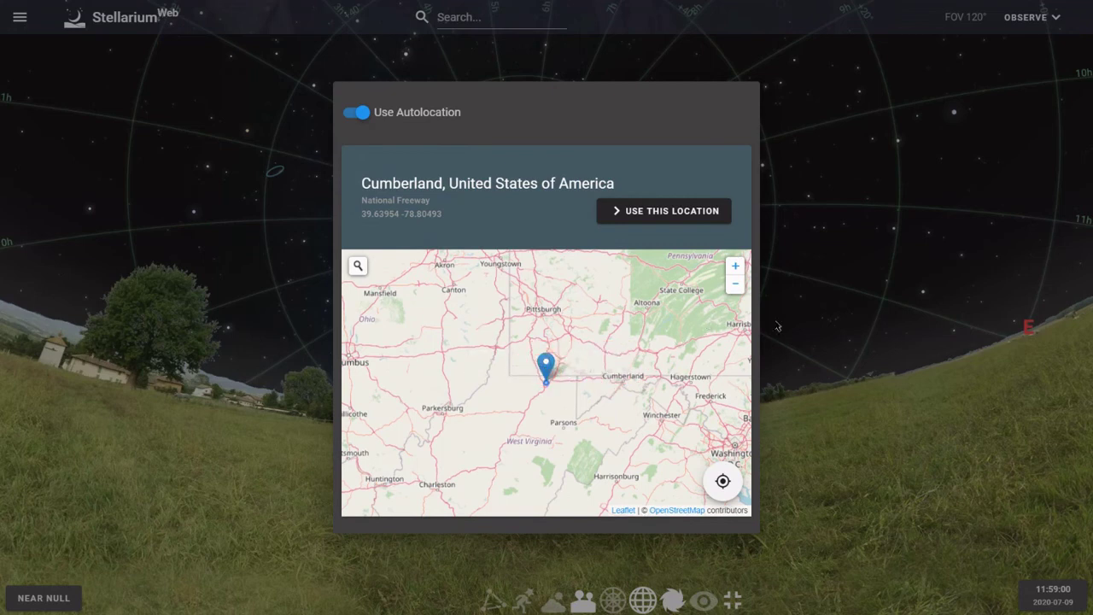
{"action": "left_click", "coordinate": [886, 394]}
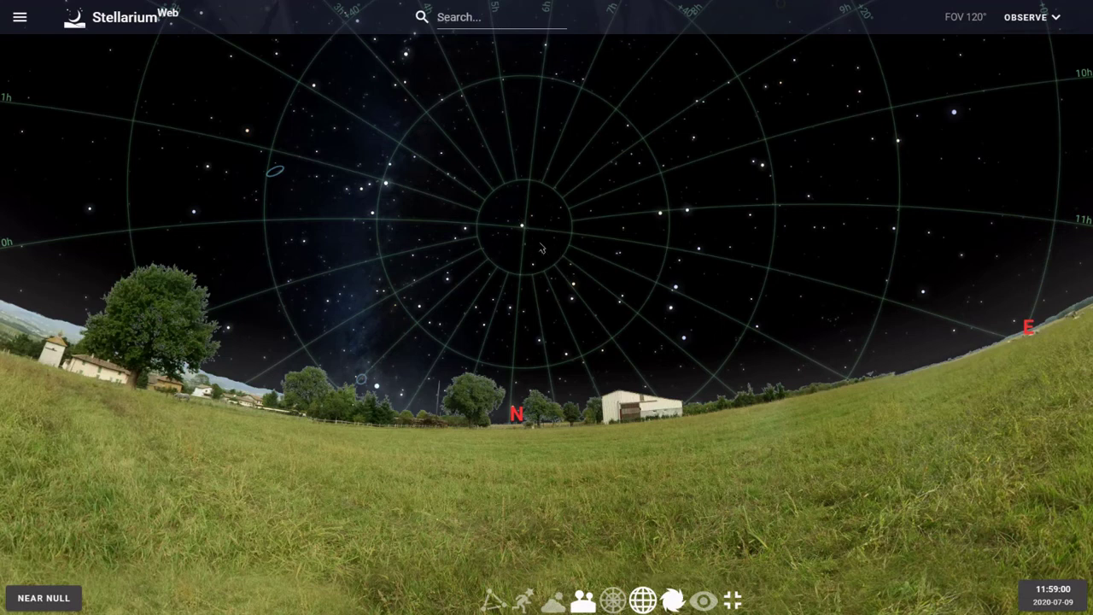
Step: Select and centre Polaris, then Capella, then re-centre on Polaris with its info panel open
{"action": "left_click", "coordinate": [524, 231]}
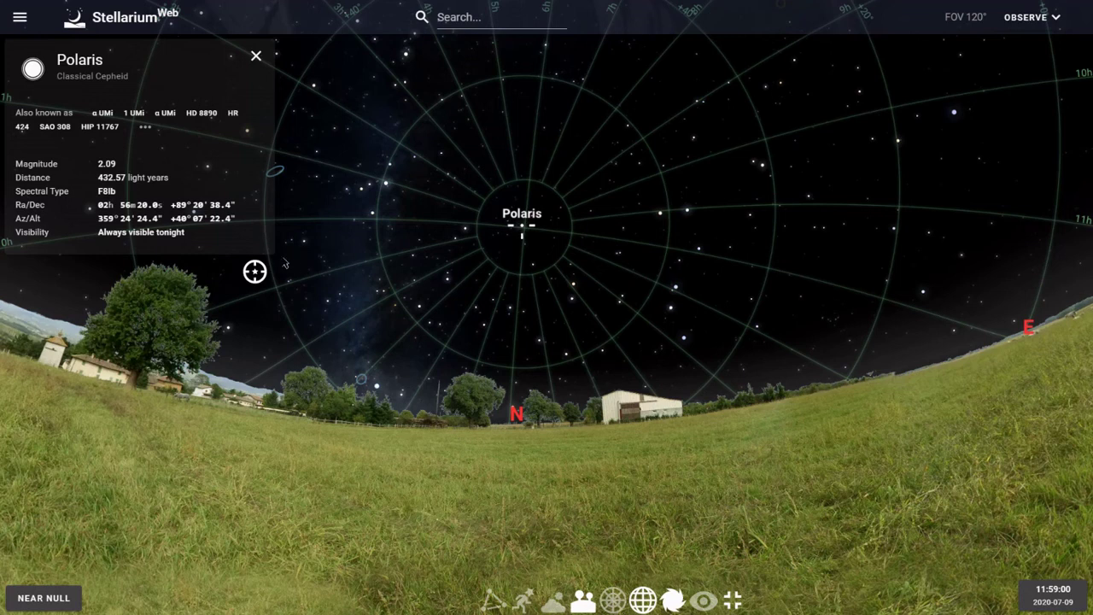
{"action": "left_click", "coordinate": [254, 272]}
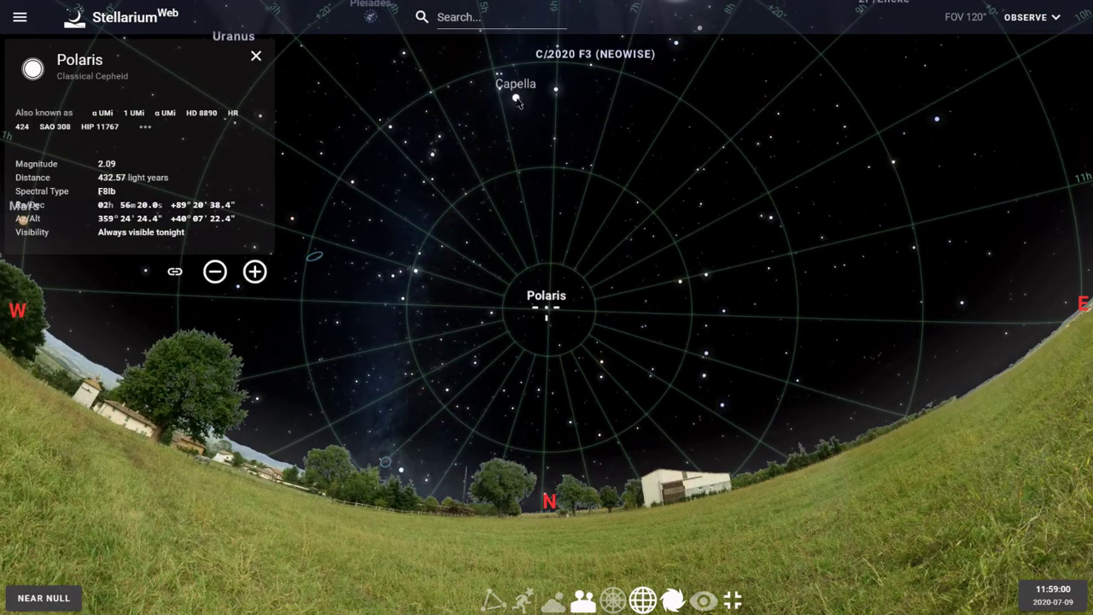
{"action": "left_click", "coordinate": [516, 99]}
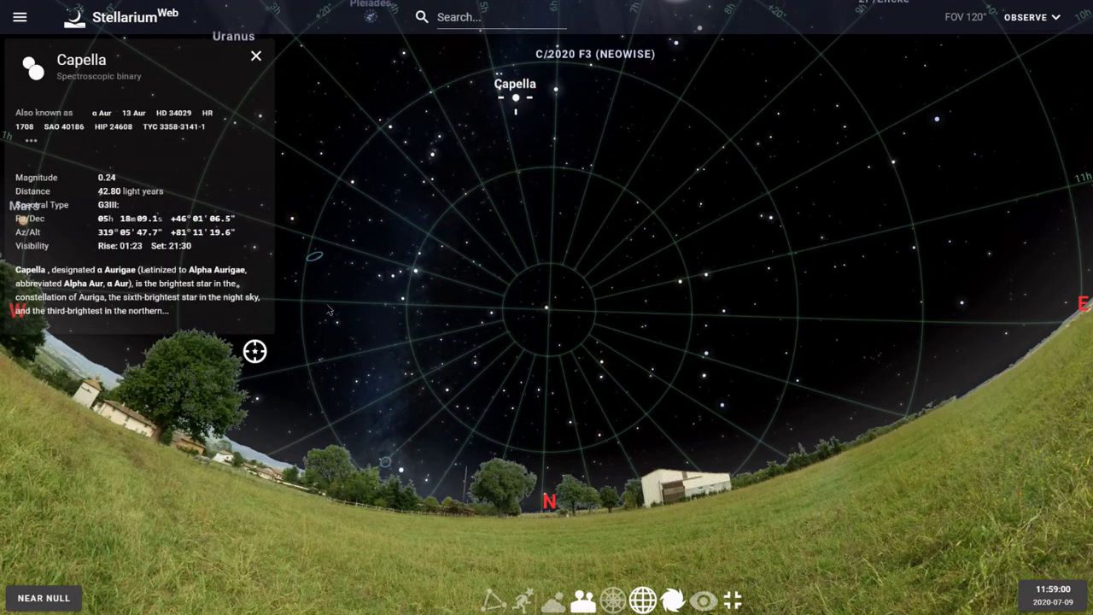
{"action": "left_click", "coordinate": [254, 351]}
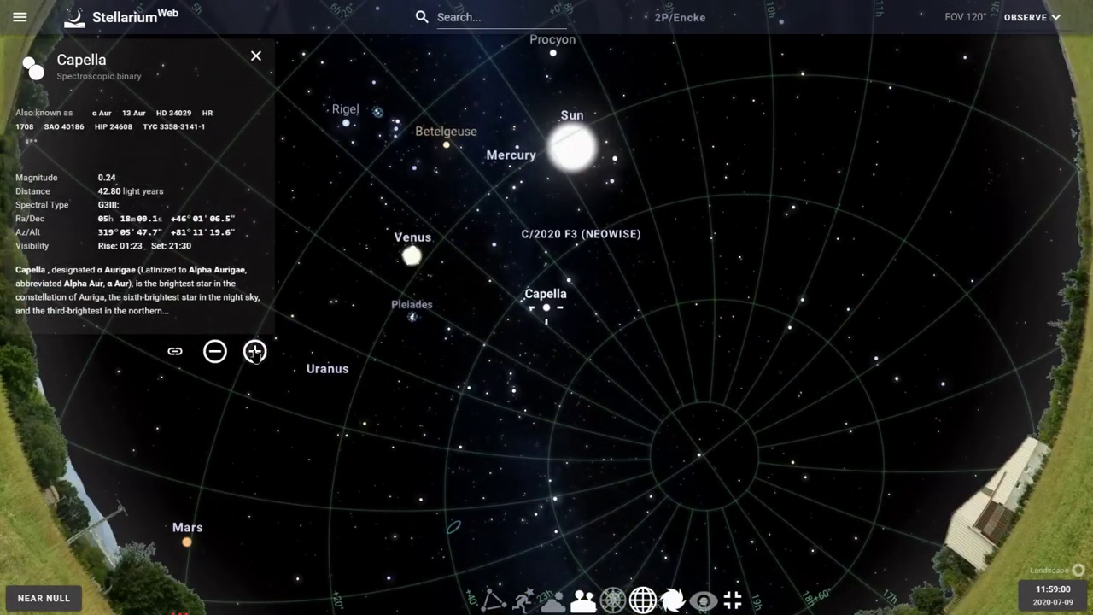
{"action": "left_click", "coordinate": [699, 461]}
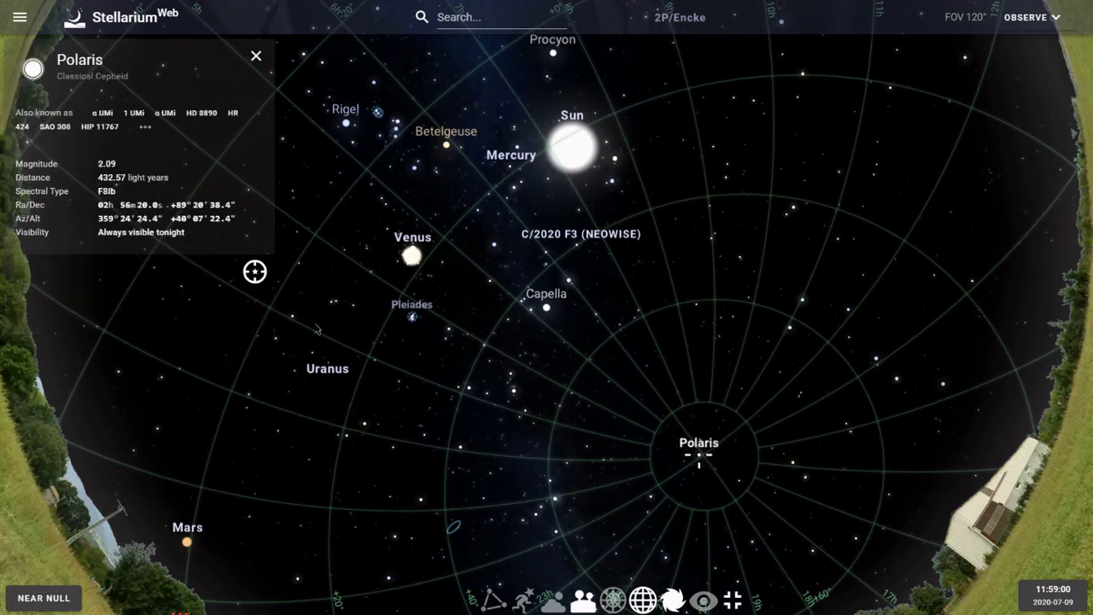
{"action": "left_click", "coordinate": [254, 272]}
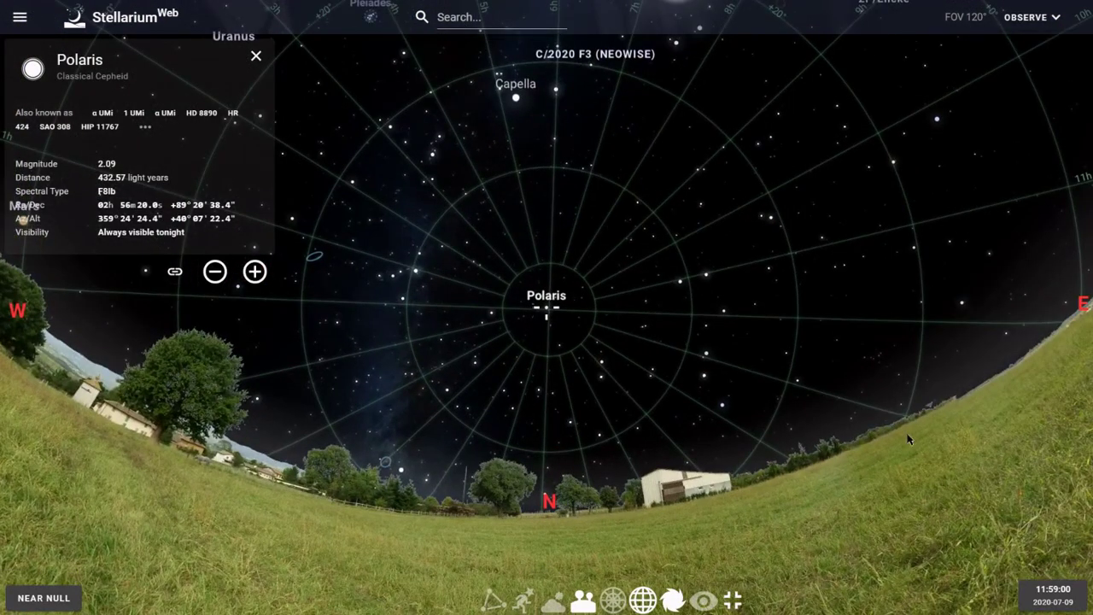
Step: Swap the equatorial grid for the azimuthal grid, tilting up to the zenith and back to north
{"action": "left_click", "coordinate": [643, 602]}
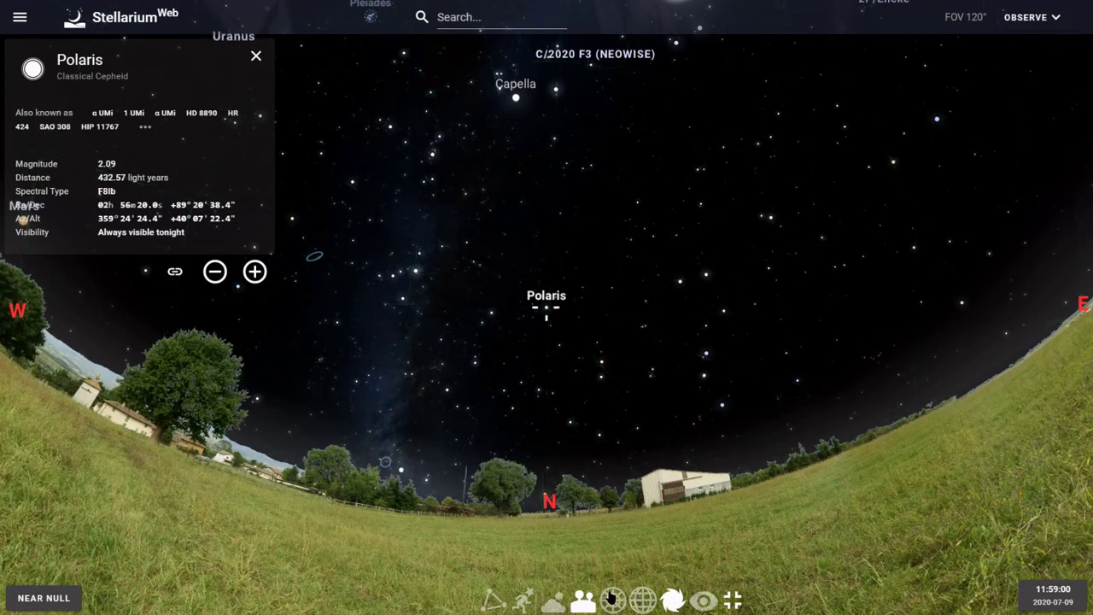
{"action": "left_click", "coordinate": [613, 601]}
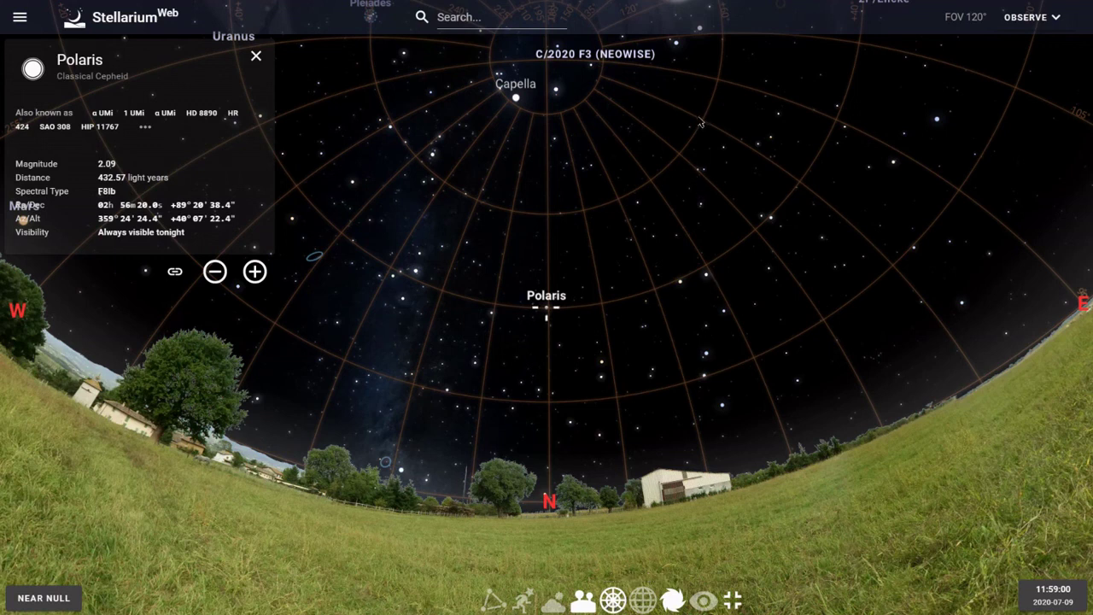
{"action": "left_click_drag", "start_coordinate": [692, 136], "coordinate": [714, 279]}
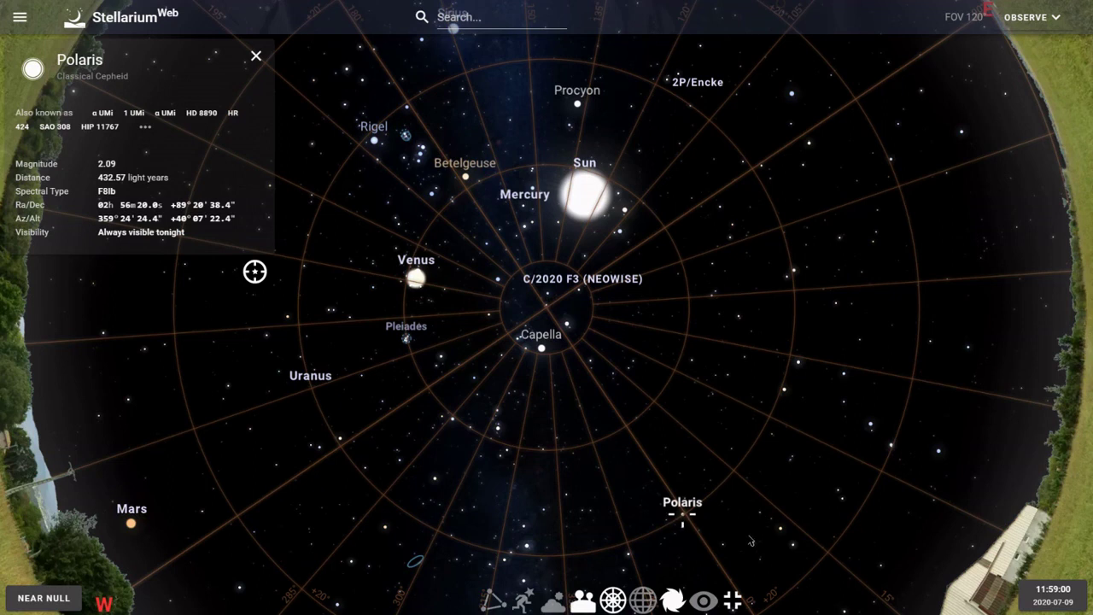
{"action": "left_click_drag", "start_coordinate": [750, 541], "coordinate": [589, 232]}
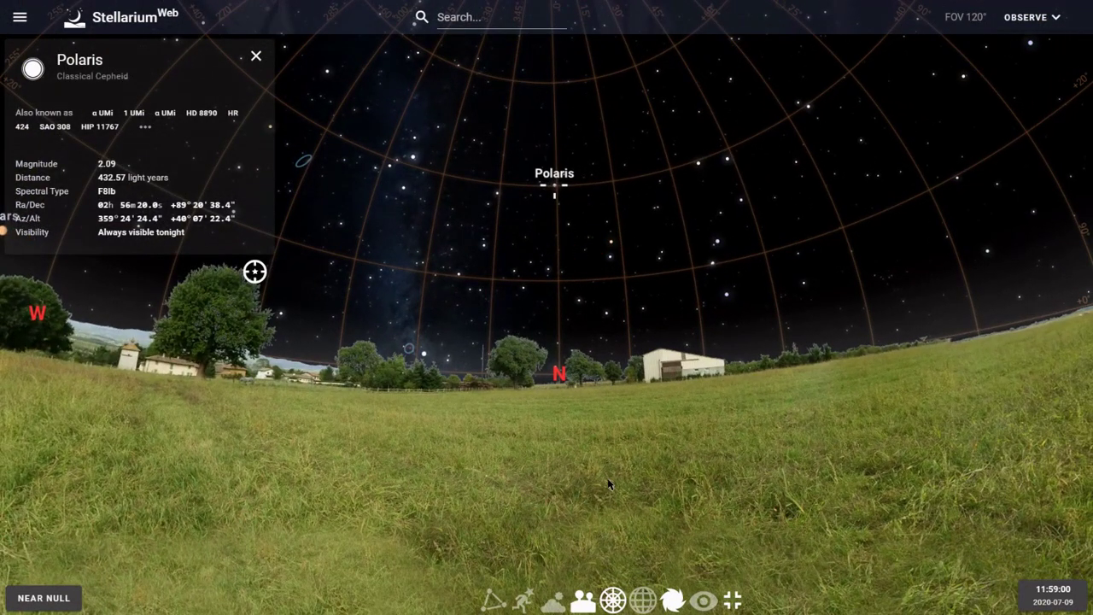
Step: Turn off the azimuthal grid and turn on constellation lines, names and artwork around Polaris
{"action": "left_click", "coordinate": [612, 600]}
{"action": "left_click", "coordinate": [490, 602]}
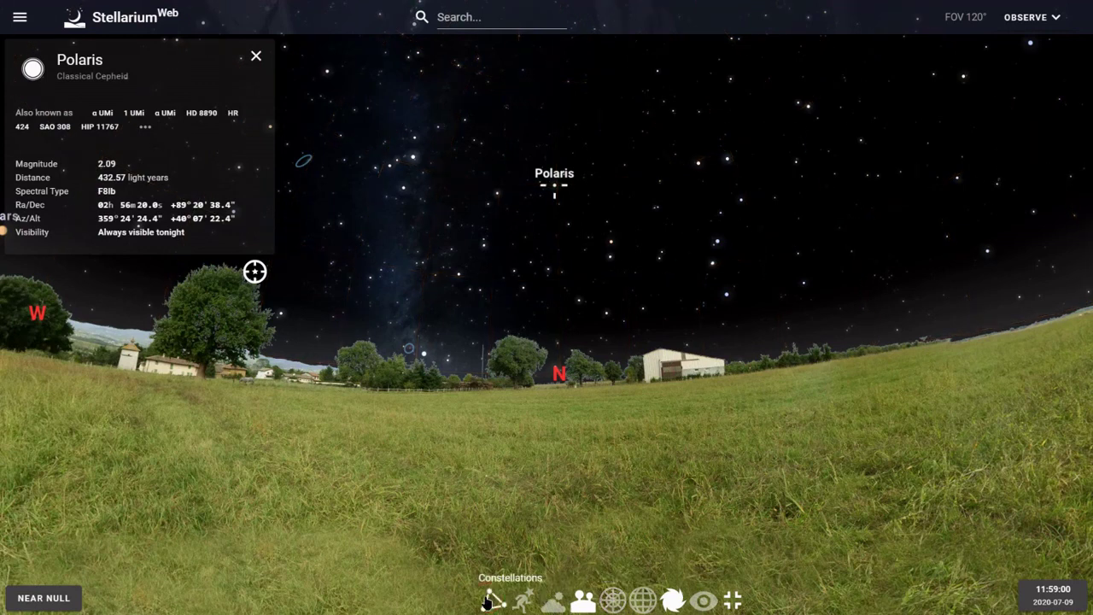
{"action": "left_click", "coordinate": [527, 603]}
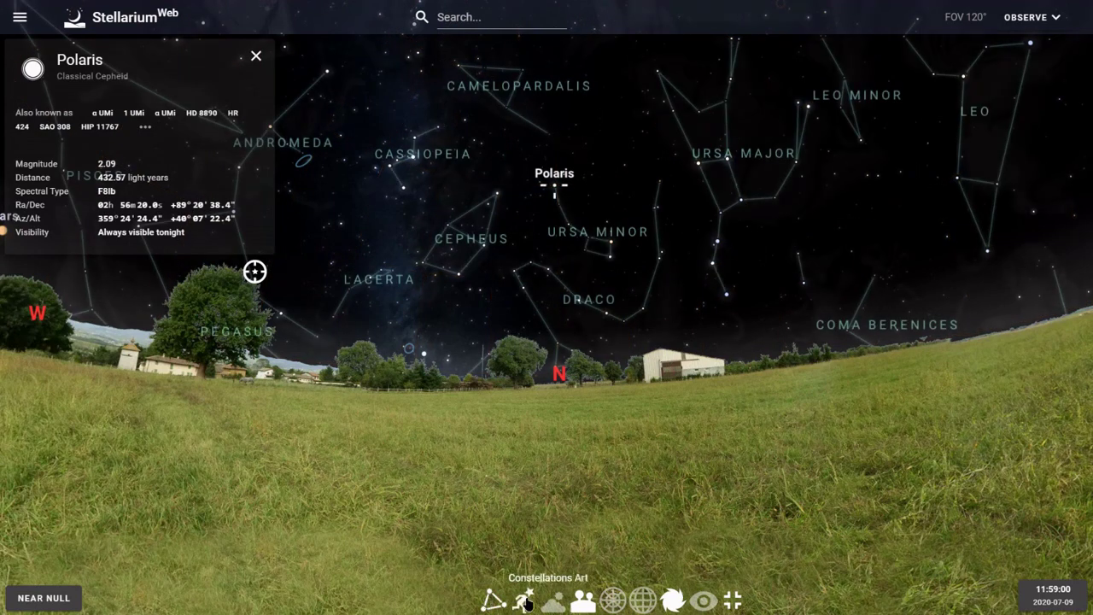